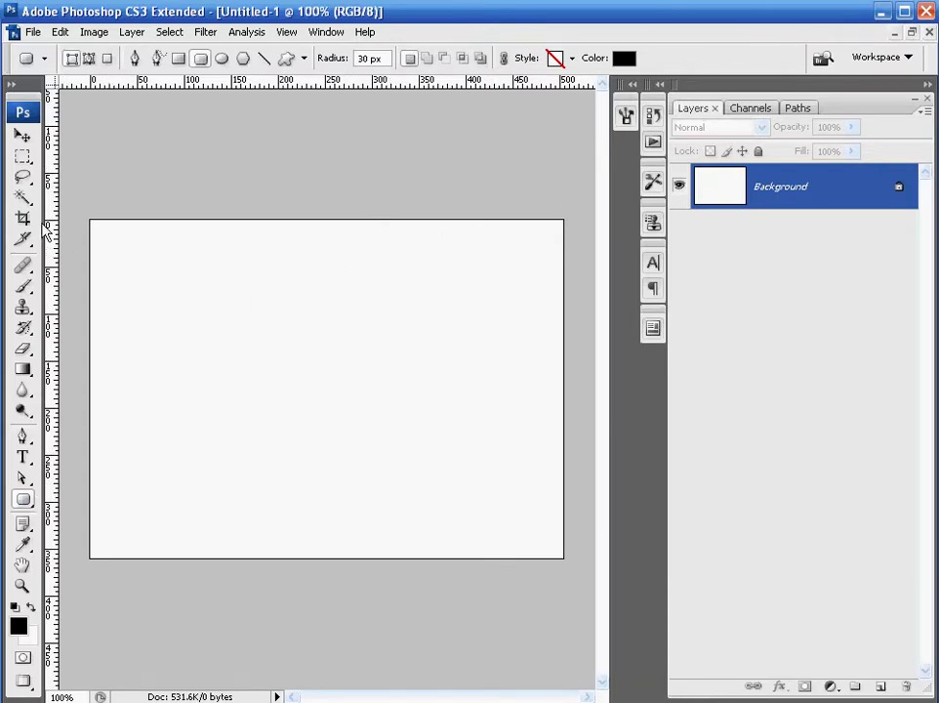
- Draw a black rounded square near the canvas centre with the Rounded Rectangle Tool
{"action": "left_click", "coordinate": [25, 500]}
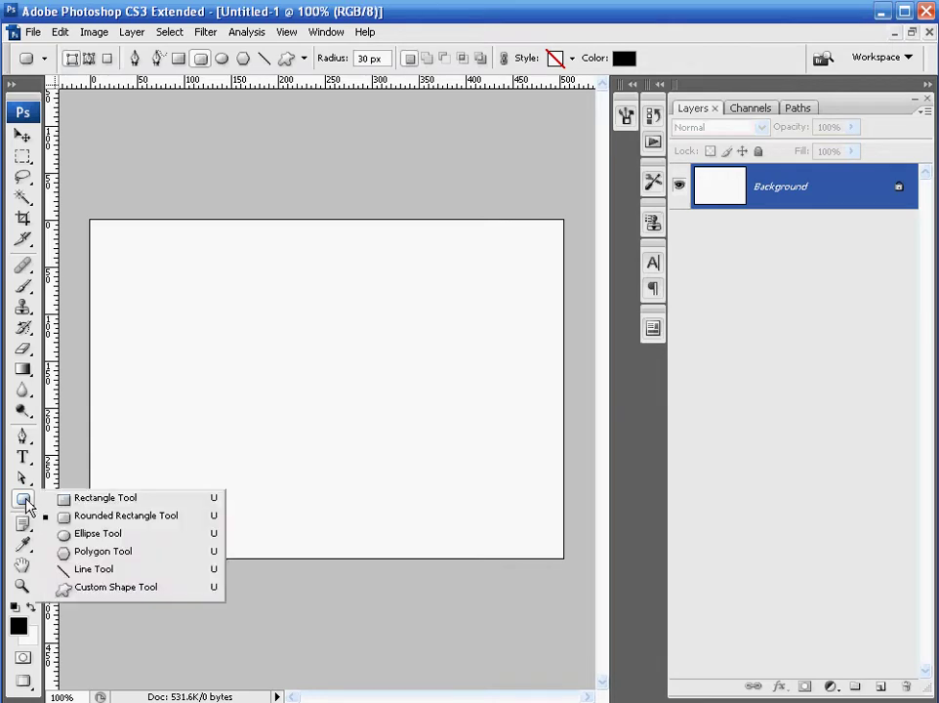
{"action": "left_click", "coordinate": [129, 517]}
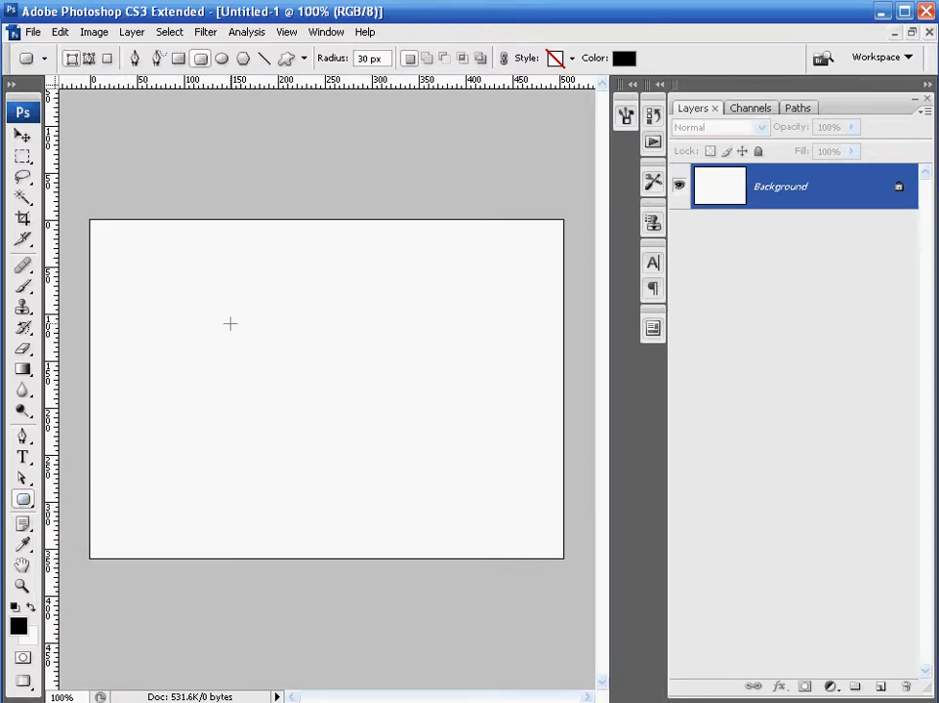
{"action": "left_click_drag", "start_coordinate": [231, 323], "coordinate": [521, 486]}
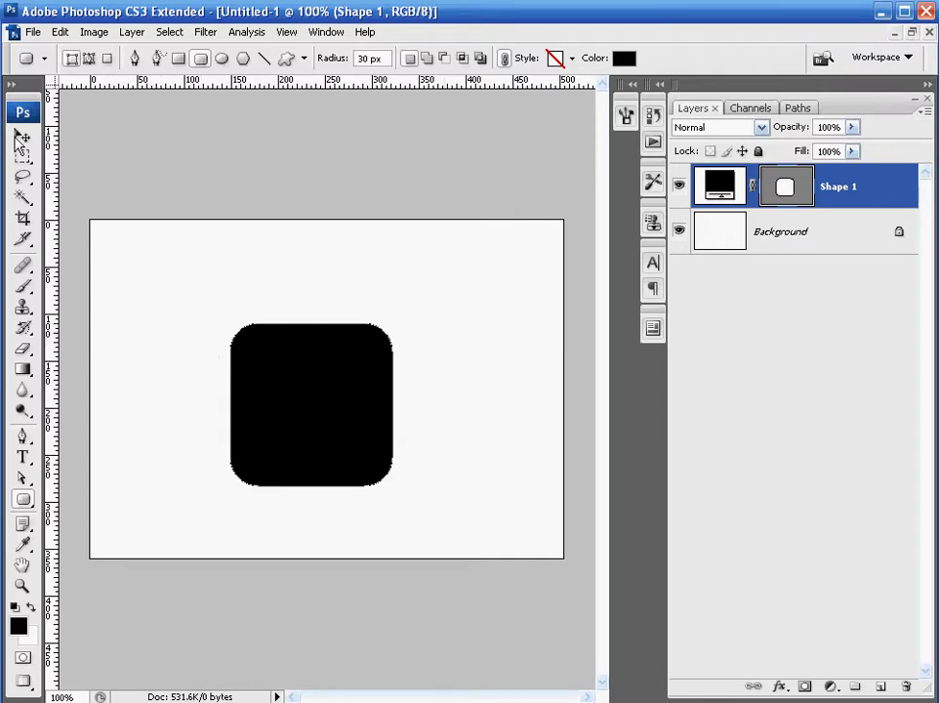
- Nudge the black square slightly up and right, keeping the corner radius at 30 px
{"action": "left_click", "coordinate": [22, 136]}
{"action": "left_click_drag", "start_coordinate": [369, 374], "coordinate": [378, 364]}
{"action": "left_click", "coordinate": [23, 499]}
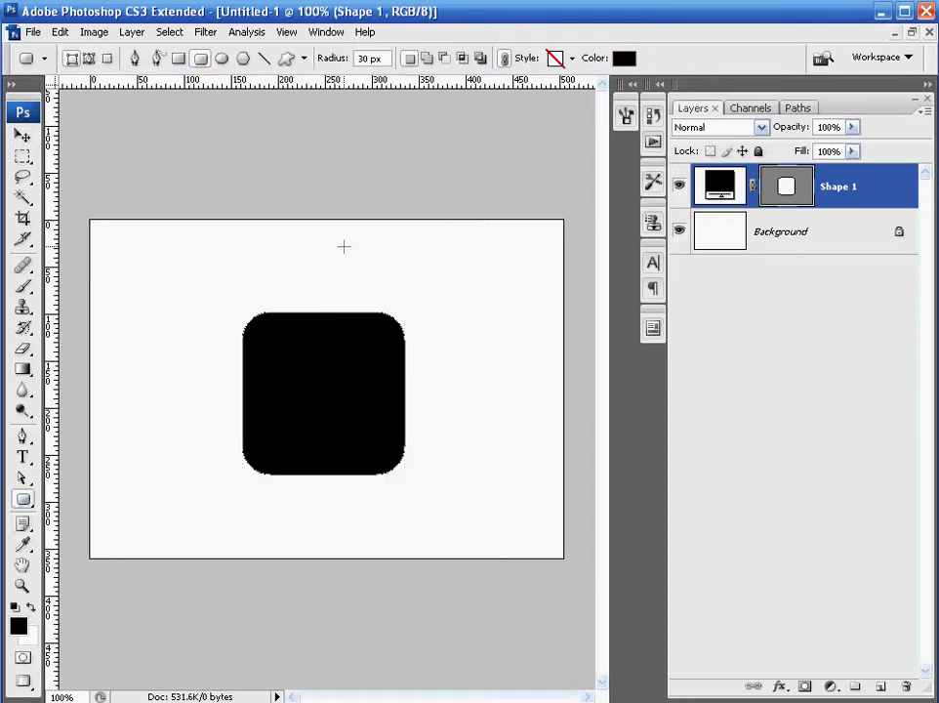
{"action": "double_click", "coordinate": [383, 59]}
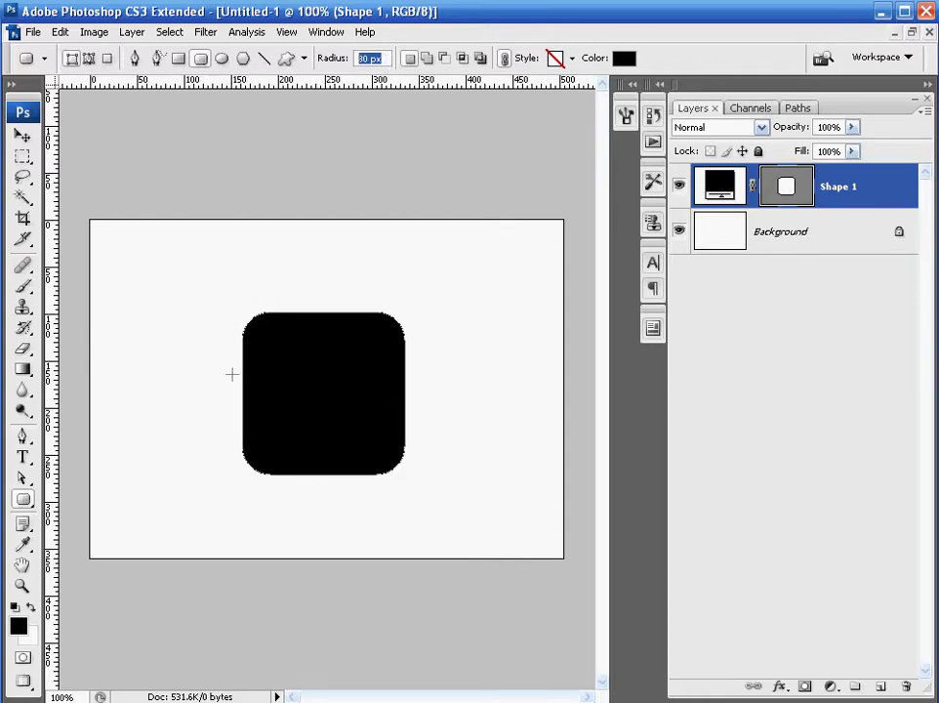
{"action": "left_click", "coordinate": [386, 59]}
- Change the Shape 1 fill colour to mid grey #909090, leaving Shape 1 selected
{"action": "double_click", "coordinate": [723, 186]}
{"action": "left_click_drag", "start_coordinate": [472, 480], "coordinate": [498, 249]}
{"action": "left_click_drag", "start_coordinate": [197, 392], "coordinate": [111, 383]}
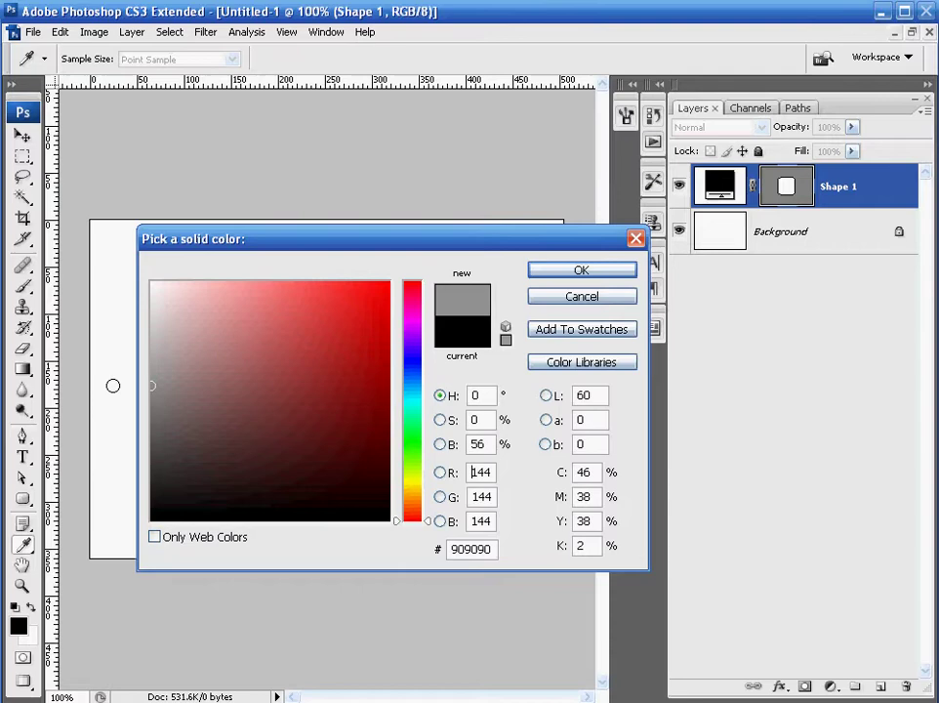
{"action": "left_click", "coordinate": [562, 272]}
{"action": "left_click", "coordinate": [739, 236]}
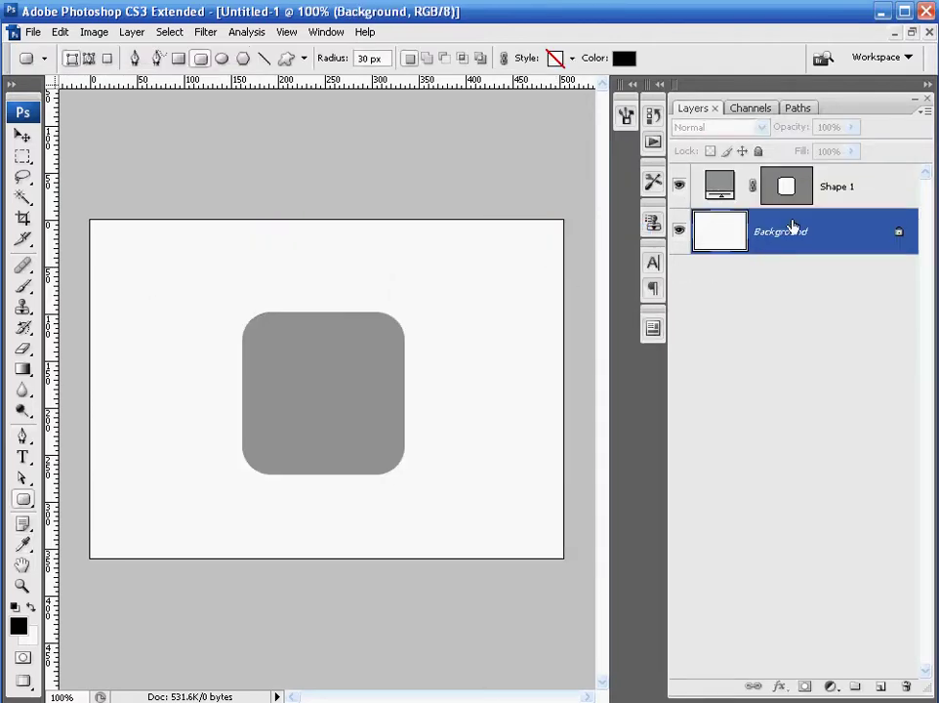
{"action": "left_click", "coordinate": [719, 186]}
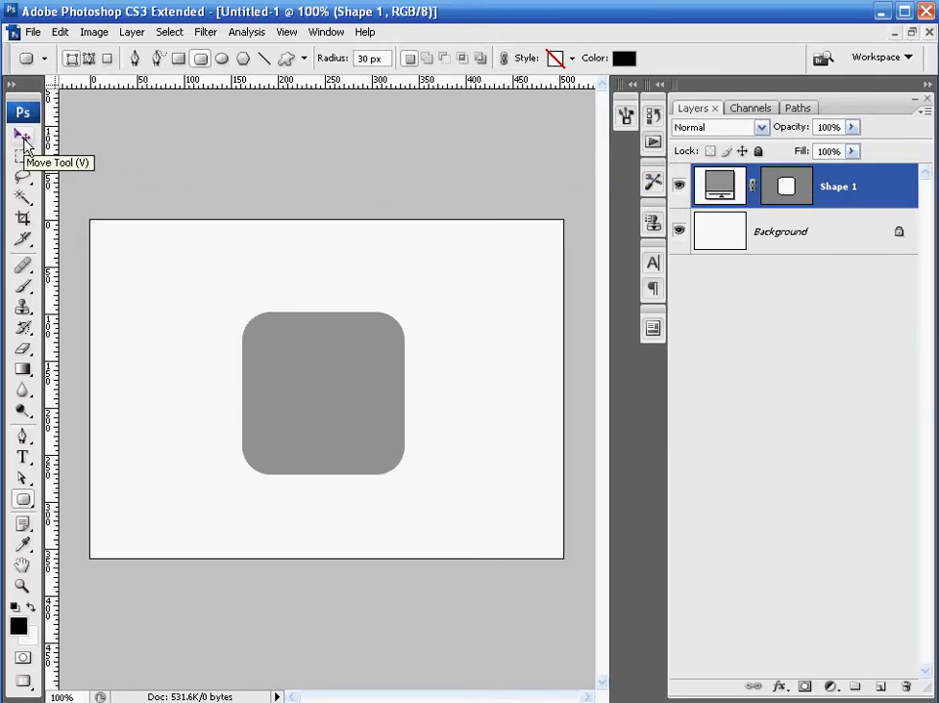
- Switch to the Move Tool with Show Transform Controls turned off
{"action": "left_click", "coordinate": [21, 136]}
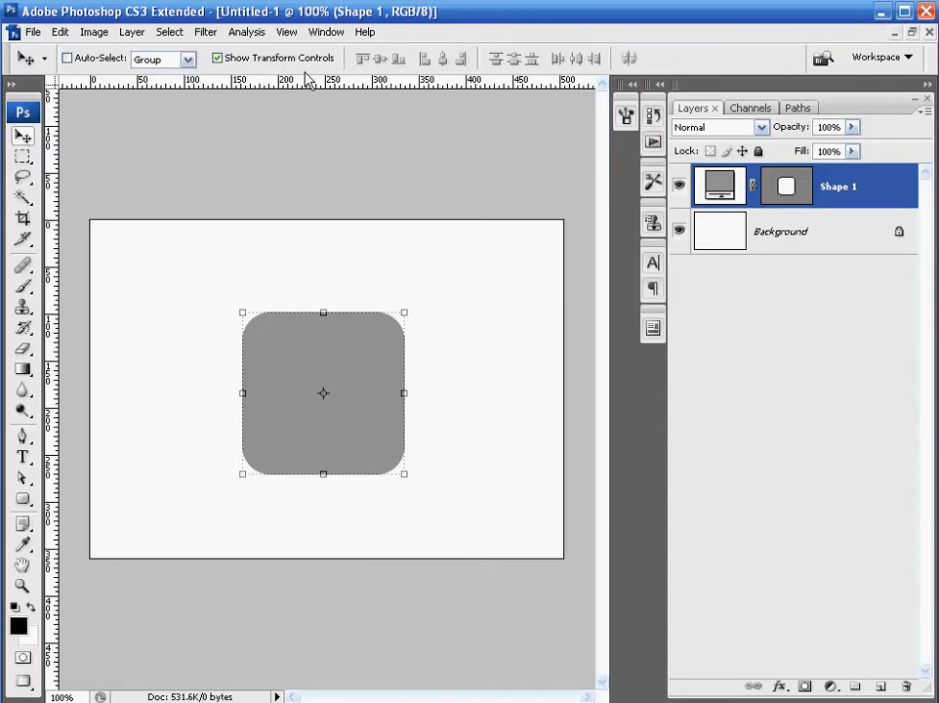
{"action": "left_click", "coordinate": [251, 64]}
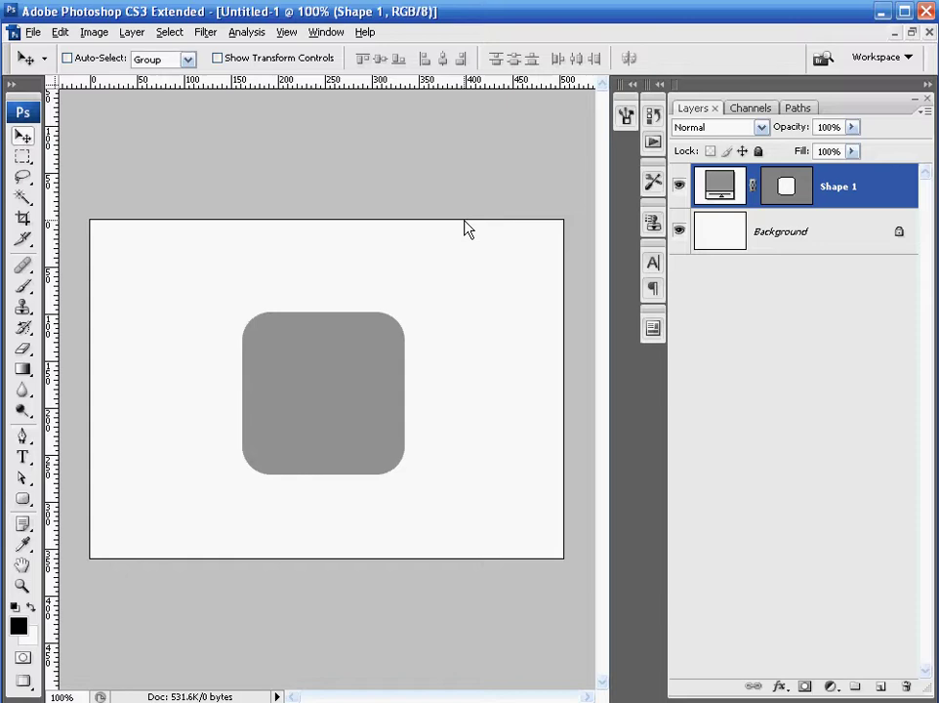
- Create nine copies of the grey square layer, each offset one pixel up-left
{"action": "key", "text": "alt+minus"}
{"action": "key", "text": "Escape"}
{"action": "key", "text": "ctrl+shift+alt+t"}
{"action": "key", "text": "ctrl+shift+alt+t"}
{"action": "key", "text": "ctrl+shift+alt+t"}
{"action": "key", "text": "ctrl+shift+alt+t"}
{"action": "key", "text": "ctrl+shift+alt+t"}
{"action": "key", "text": "ctrl+shift+alt+t"}
{"action": "key", "text": "ctrl+shift+alt+t"}
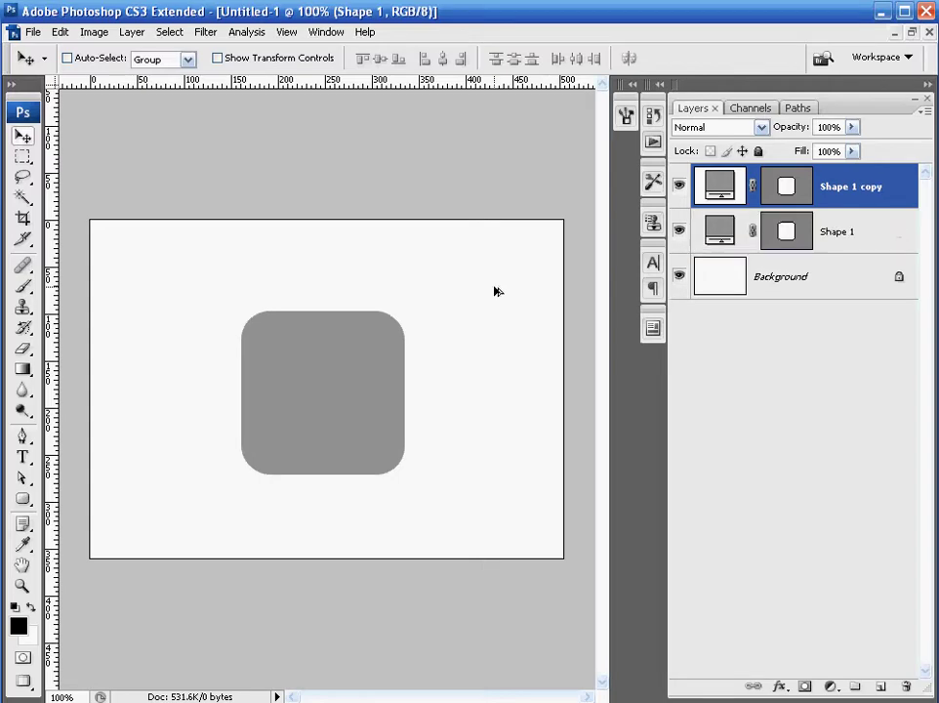
{"action": "key", "text": "ctrl+shift+alt+t"}
{"action": "key", "text": "ctrl+shift+alt+t"}
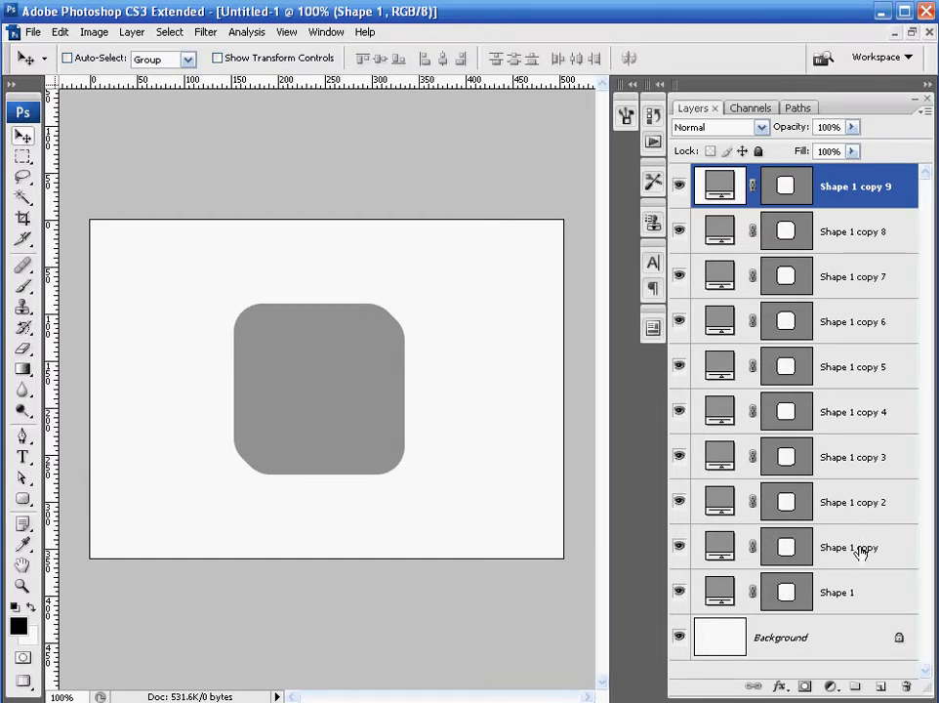
- Select Shape 1 copy through copy 9 and merge them into one layer
{"action": "left_click", "coordinate": [856, 553], "text": "shift"}
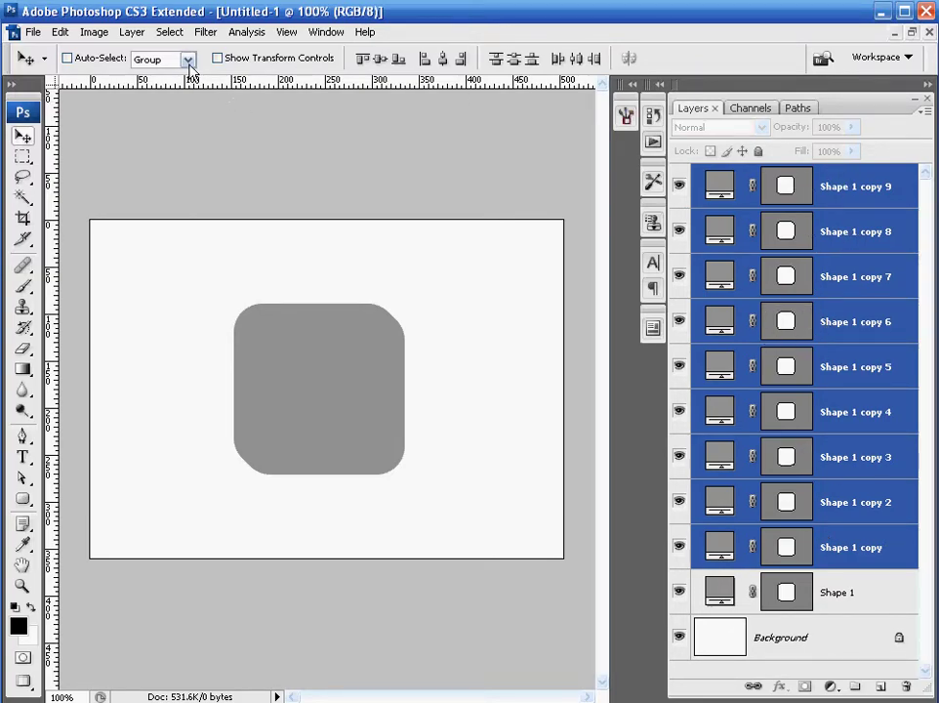
{"action": "left_click", "coordinate": [132, 31]}
{"action": "left_click", "coordinate": [159, 593]}
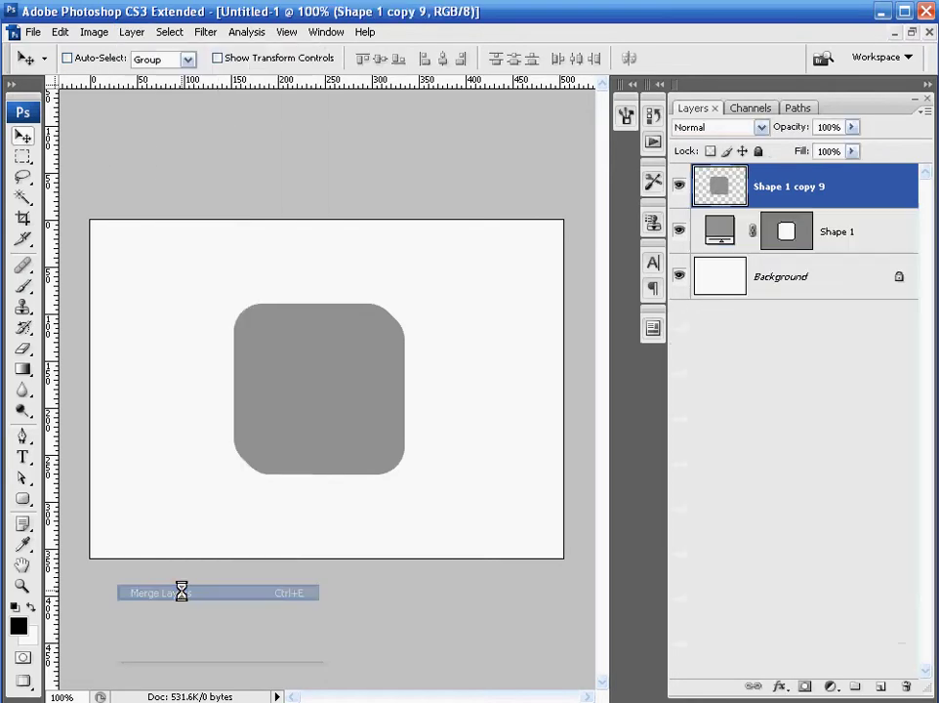
{"action": "left_click", "coordinate": [137, 31]}
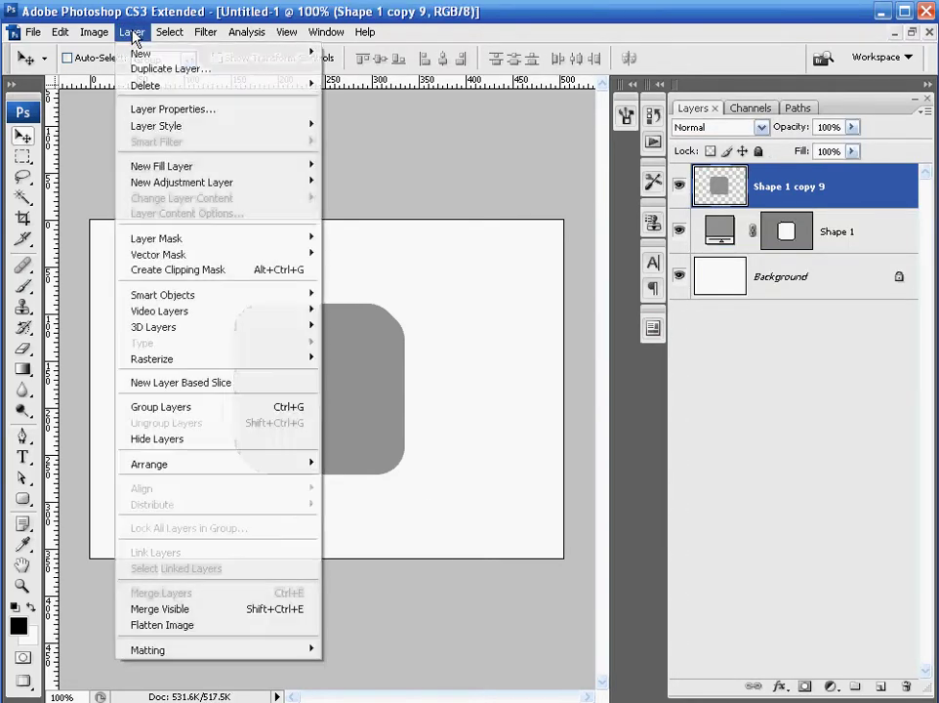
{"action": "left_click", "coordinate": [576, 24]}
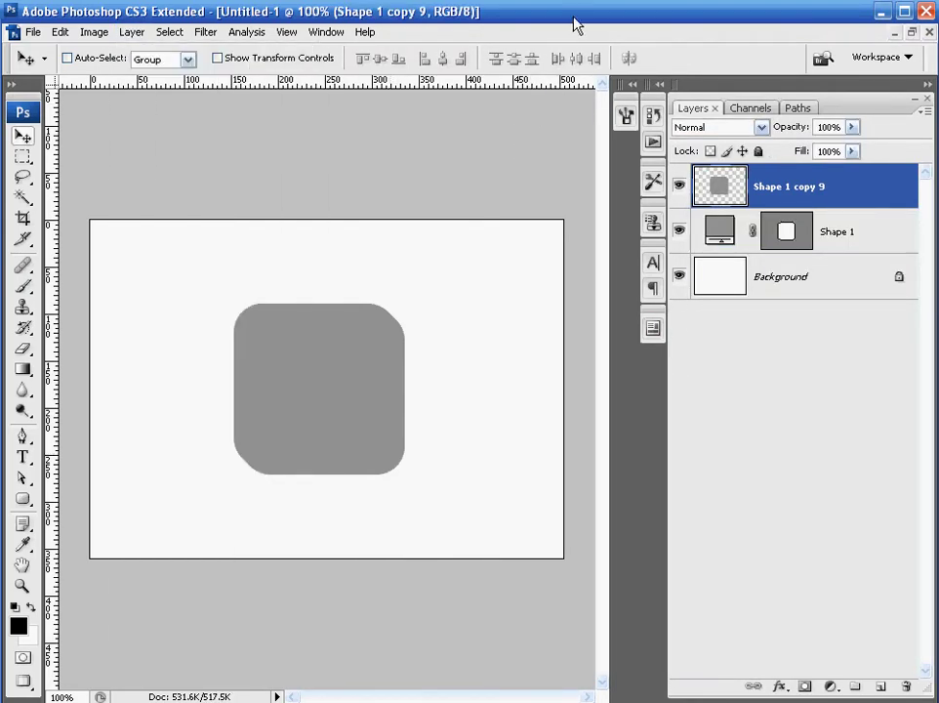
- Add a #585858 dark grey Color Overlay to Shape 1 copy 9 through Blending Options
{"action": "right_click", "coordinate": [724, 186]}
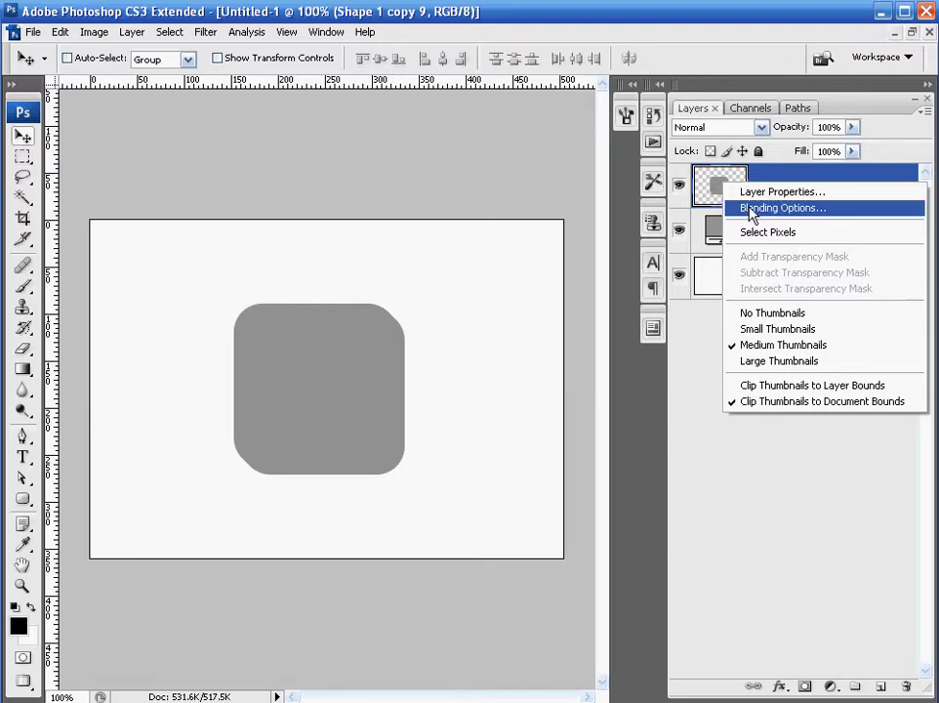
{"action": "left_click", "coordinate": [759, 213]}
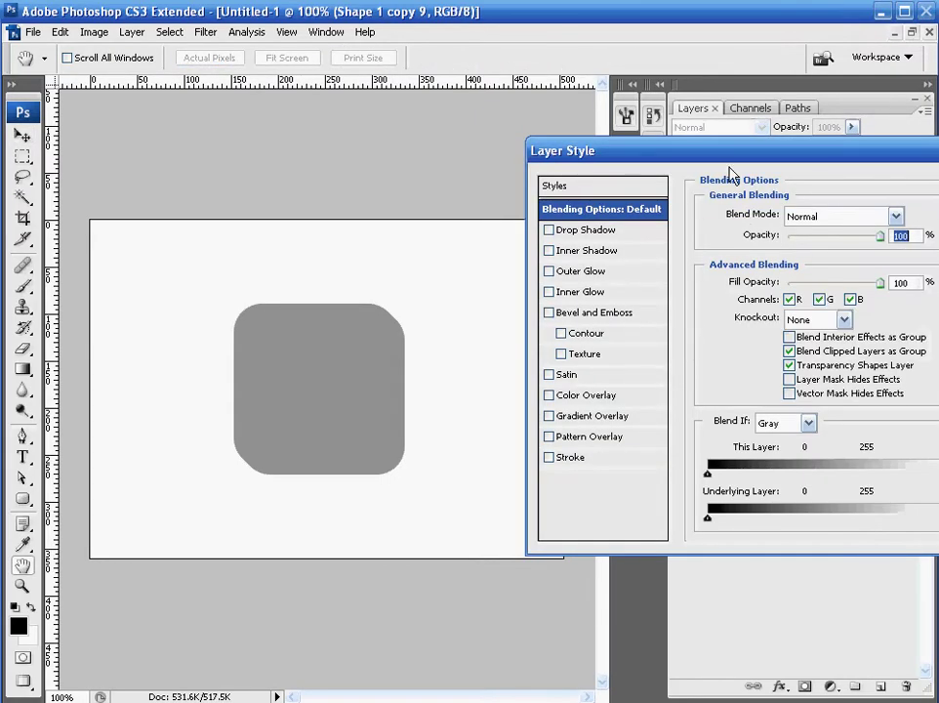
{"action": "left_click_drag", "start_coordinate": [742, 153], "coordinate": [503, 136]}
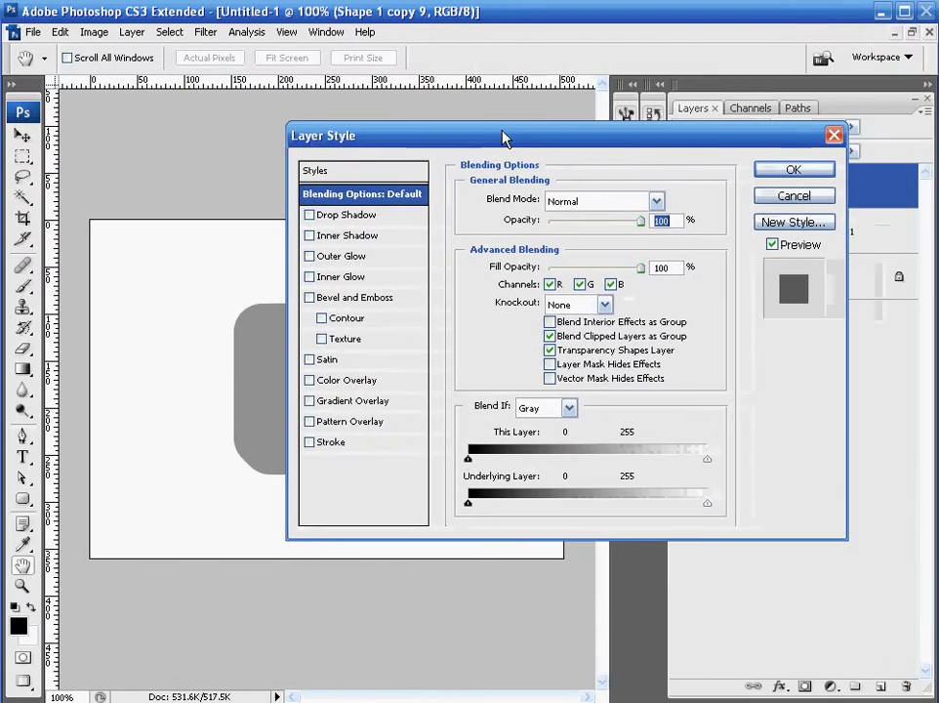
{"action": "left_click", "coordinate": [339, 383]}
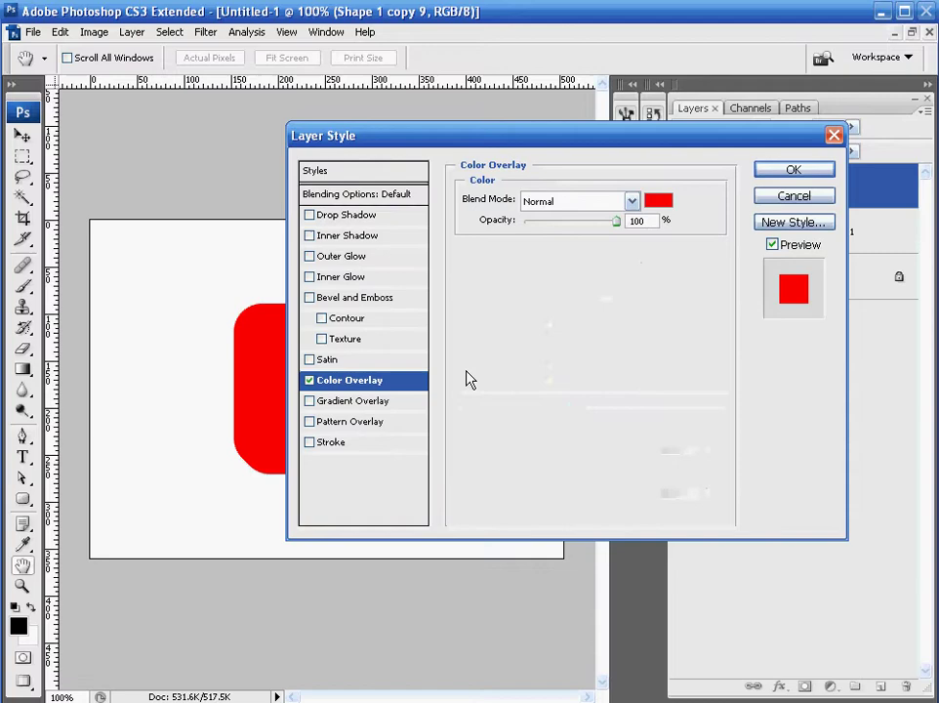
{"action": "left_click", "coordinate": [657, 200]}
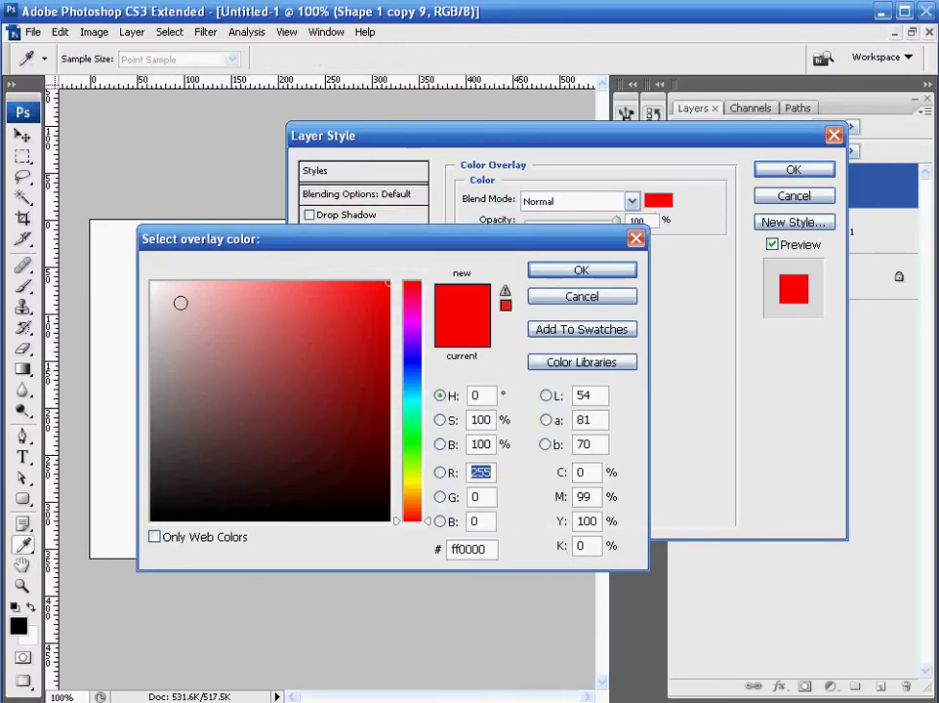
{"action": "left_click_drag", "start_coordinate": [180, 305], "coordinate": [99, 436]}
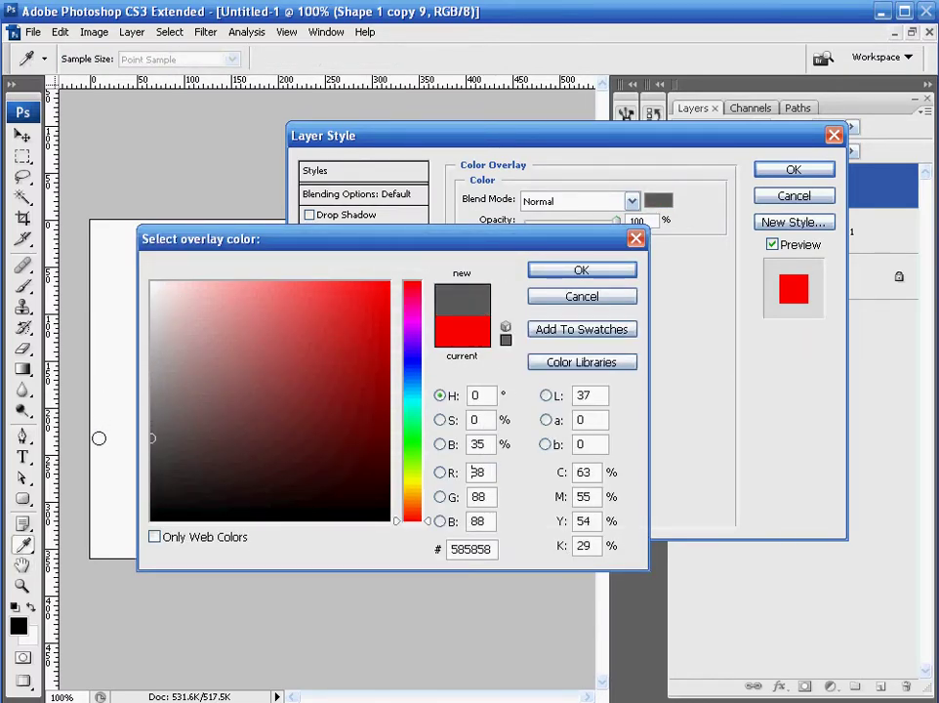
{"action": "left_click", "coordinate": [566, 278]}
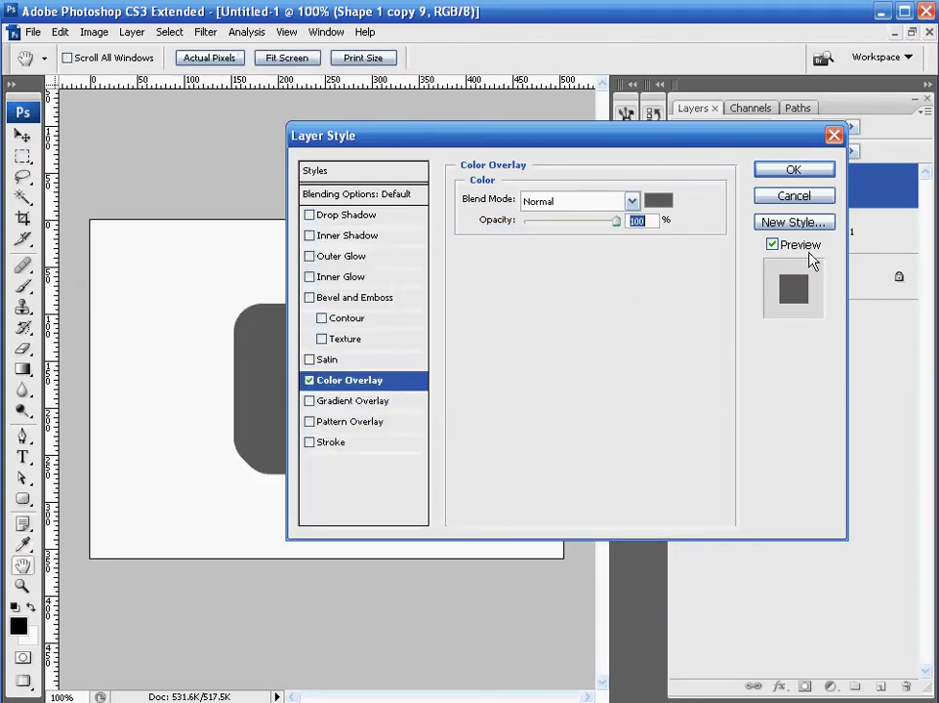
{"action": "left_click", "coordinate": [826, 173]}
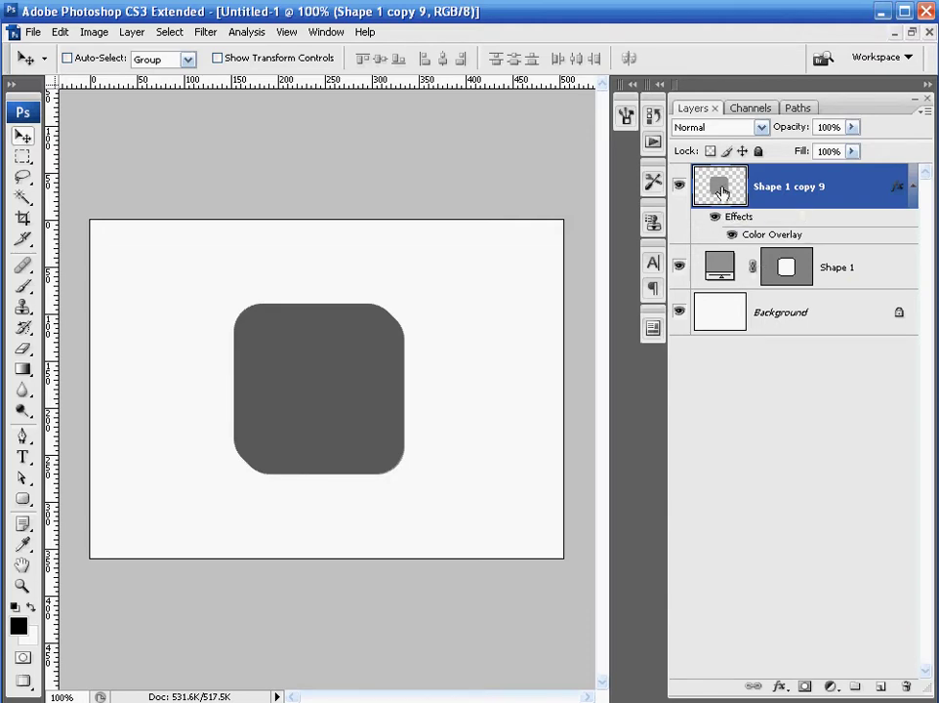
- Place Shape 1 copy 9 beneath Shape 1, then move both squares up together
{"action": "left_click_drag", "start_coordinate": [722, 191], "coordinate": [729, 288]}
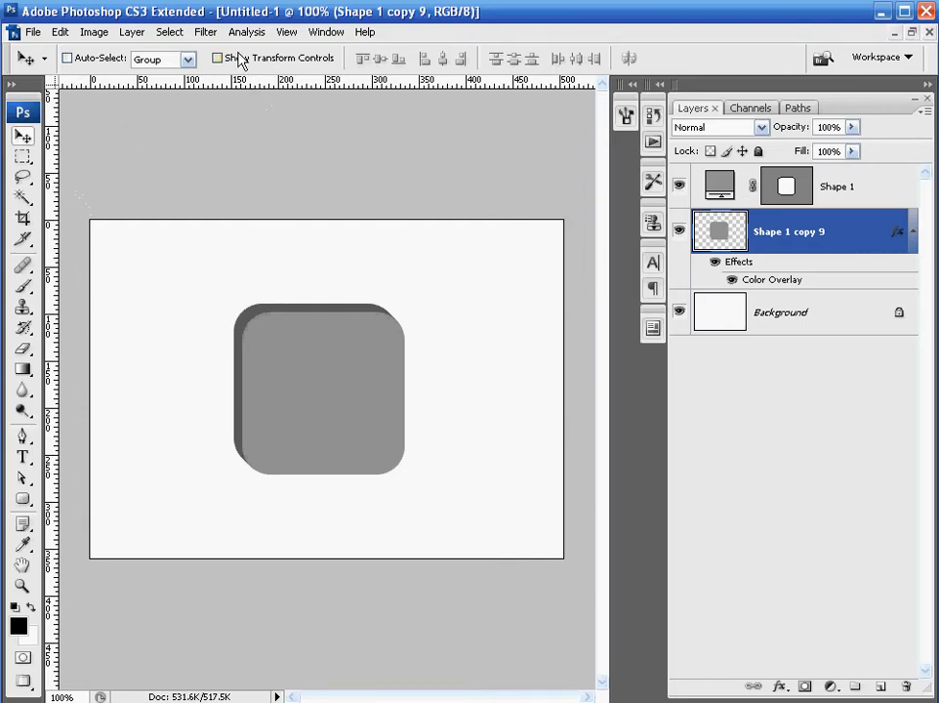
{"action": "left_click", "coordinate": [218, 57]}
{"action": "left_click_drag", "start_coordinate": [373, 365], "coordinate": [373, 325]}
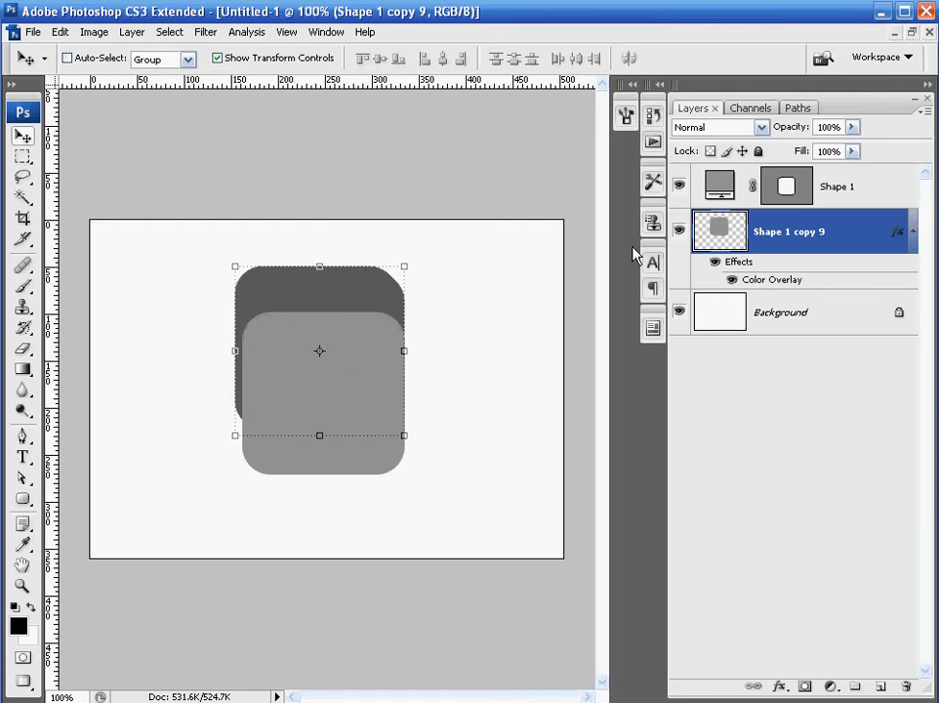
{"action": "key", "text": "ctrl+z"}
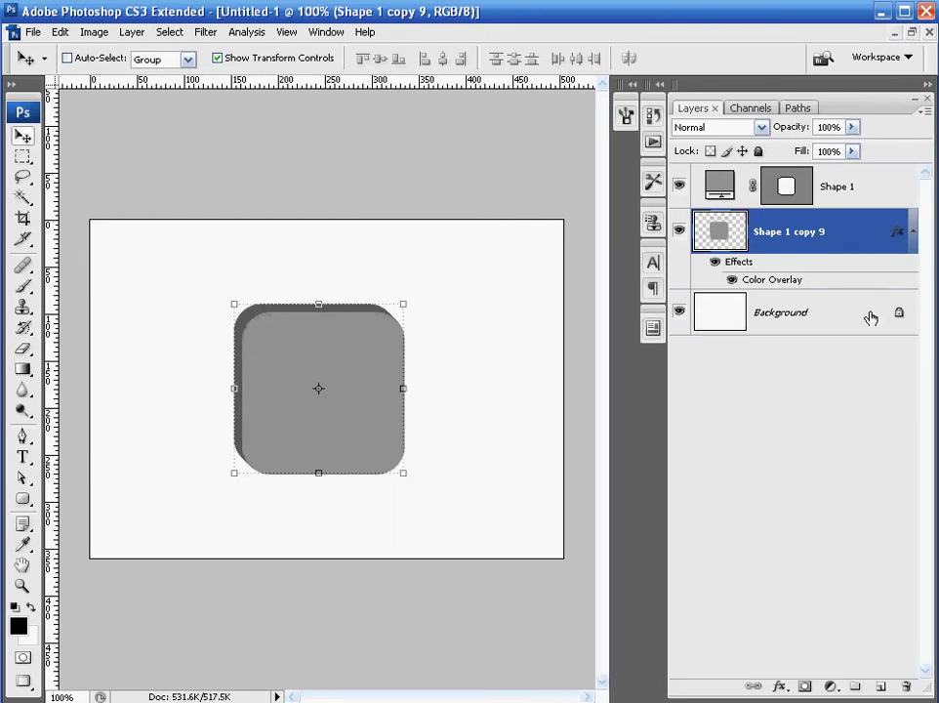
{"action": "left_click", "coordinate": [869, 187], "text": "shift"}
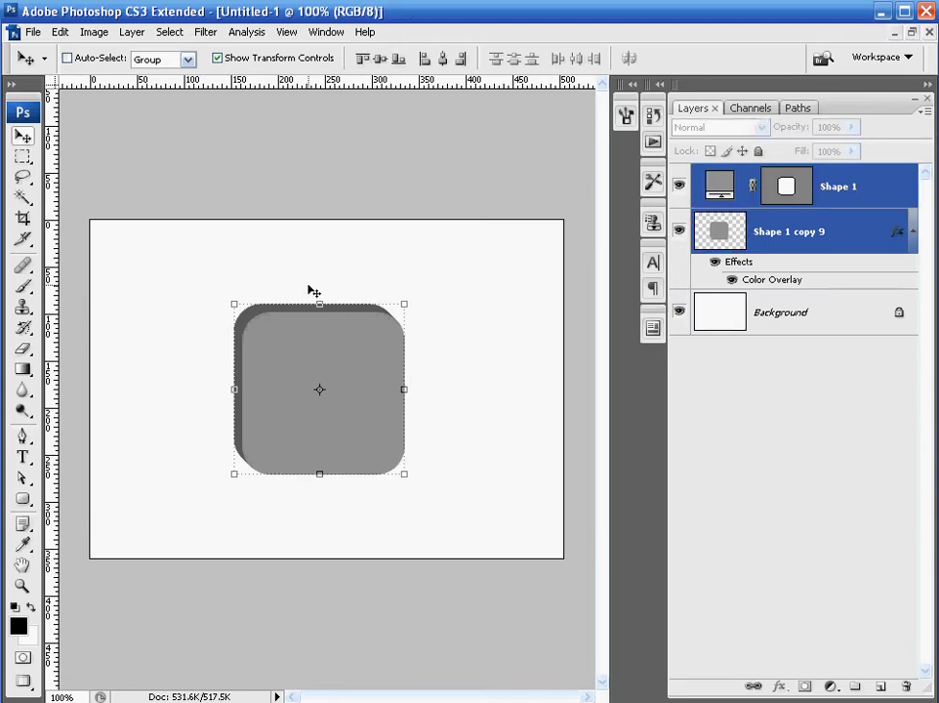
{"action": "left_click_drag", "start_coordinate": [363, 361], "coordinate": [372, 294]}
- Add the word 'Tutorial' in orange bold Tahoma below the square
{"action": "left_click", "coordinate": [820, 228]}
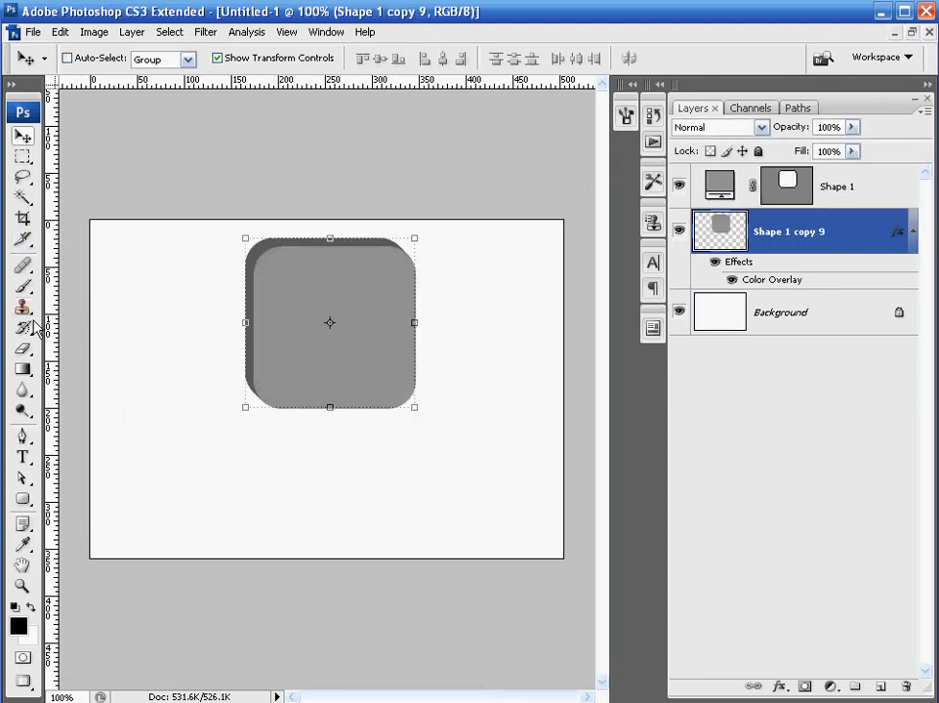
{"action": "left_click", "coordinate": [23, 459]}
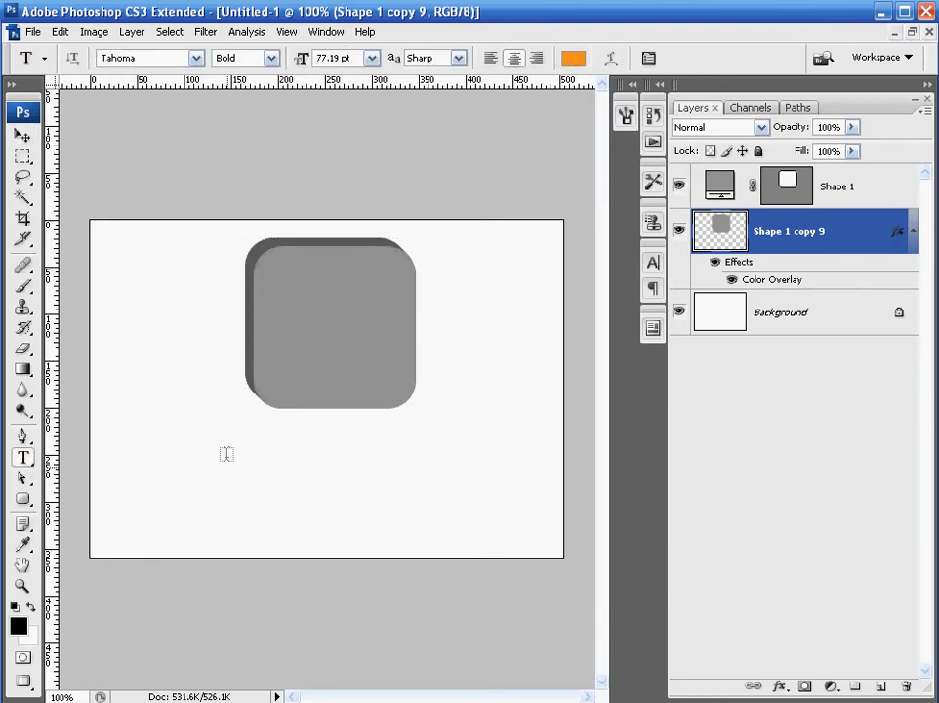
{"action": "left_click", "coordinate": [214, 495]}
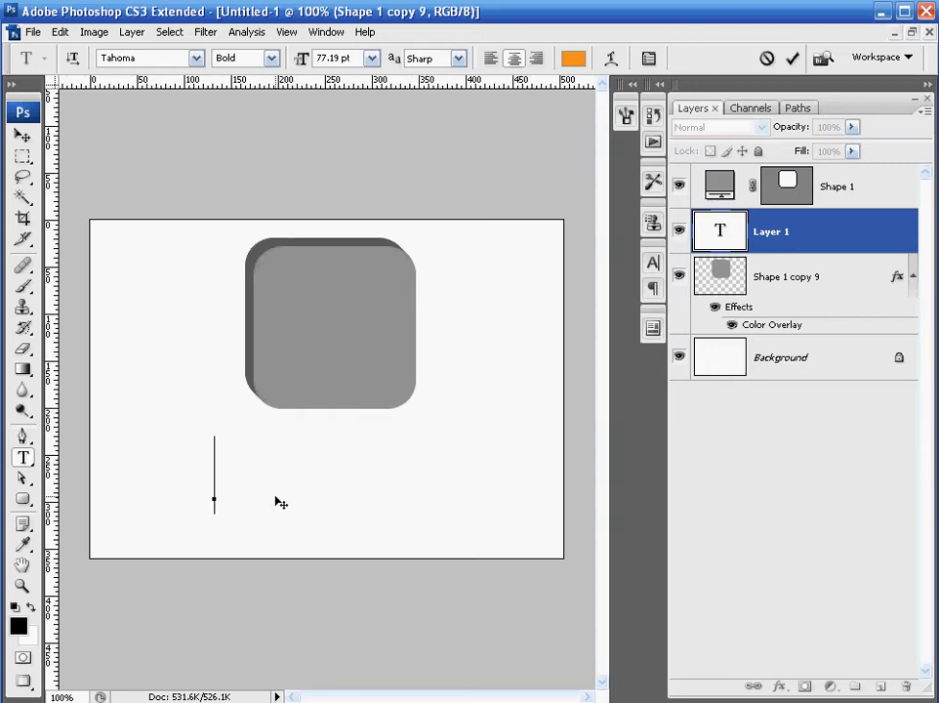
{"action": "type", "text": "Tutorial"}
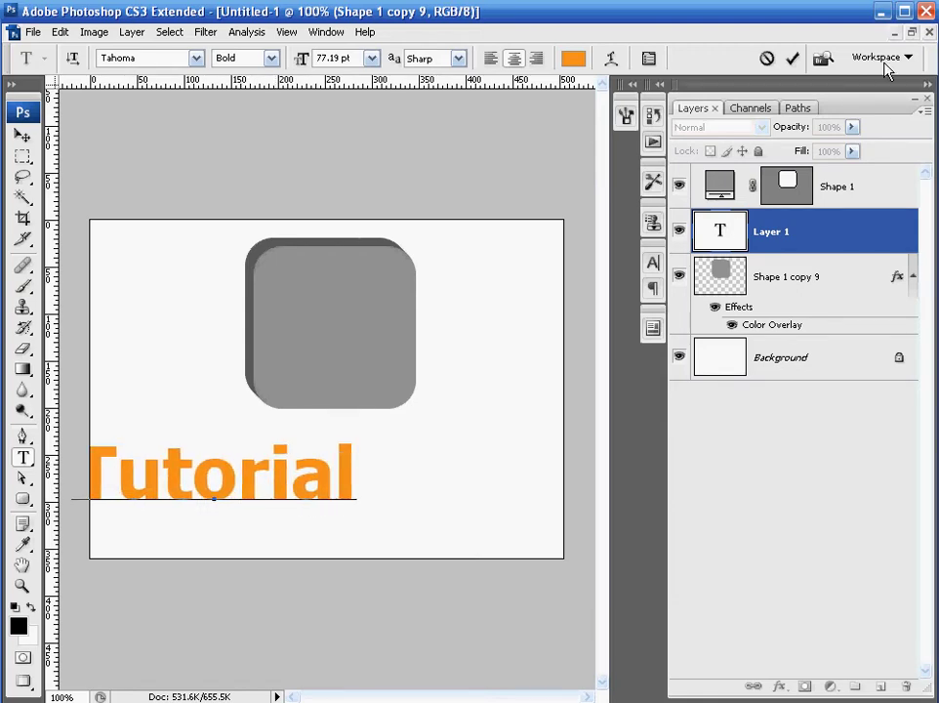
{"action": "left_click", "coordinate": [792, 60]}
- Centre the Tutorial text under the square and stack the dark square copy above it
{"action": "left_click", "coordinate": [22, 136]}
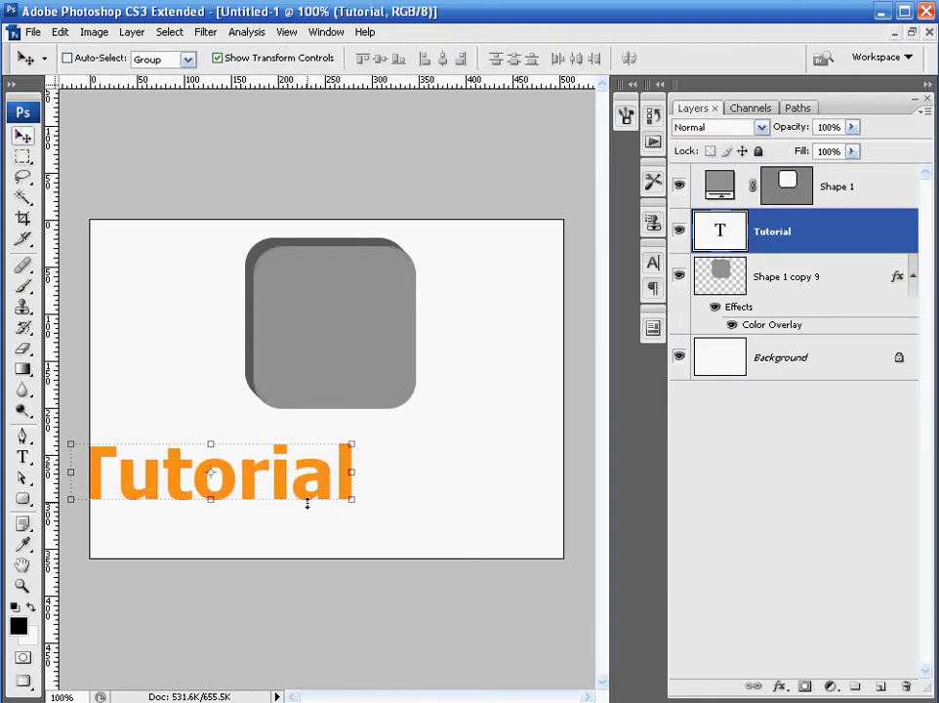
{"action": "left_click_drag", "start_coordinate": [305, 502], "coordinate": [417, 471]}
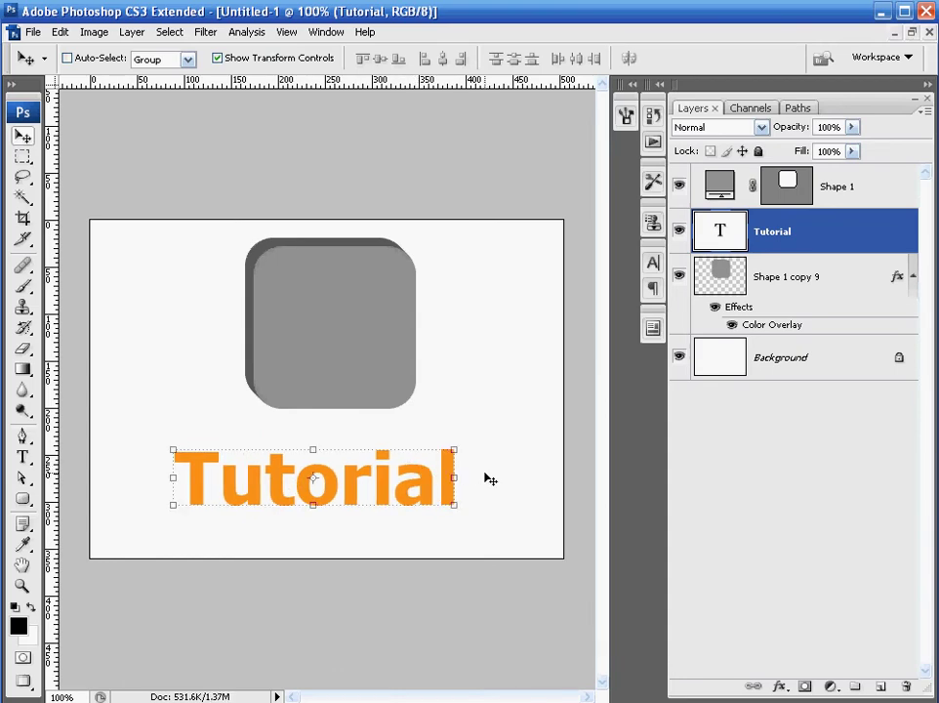
{"action": "left_click_drag", "start_coordinate": [727, 273], "coordinate": [724, 231]}
{"action": "left_click", "coordinate": [706, 317]}
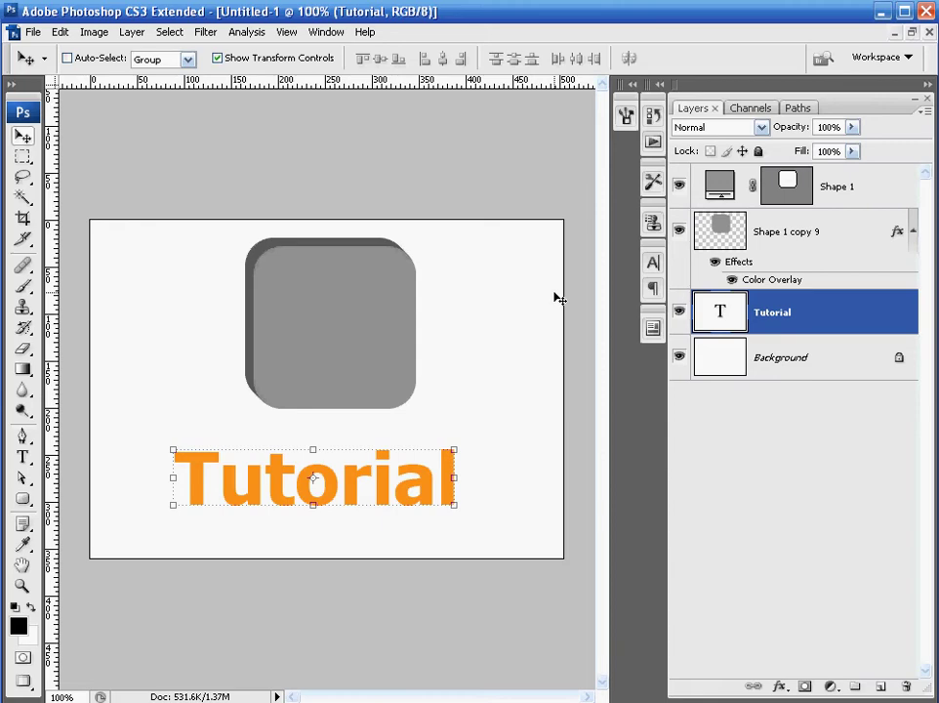
- Create six copies of the Tutorial text, each nudged up-right by one pixel
{"action": "key", "text": "ctrl+alt+Up"}
{"action": "key", "text": "ctrl+alt+Right"}
{"action": "key", "text": "ctrl+alt+Up"}
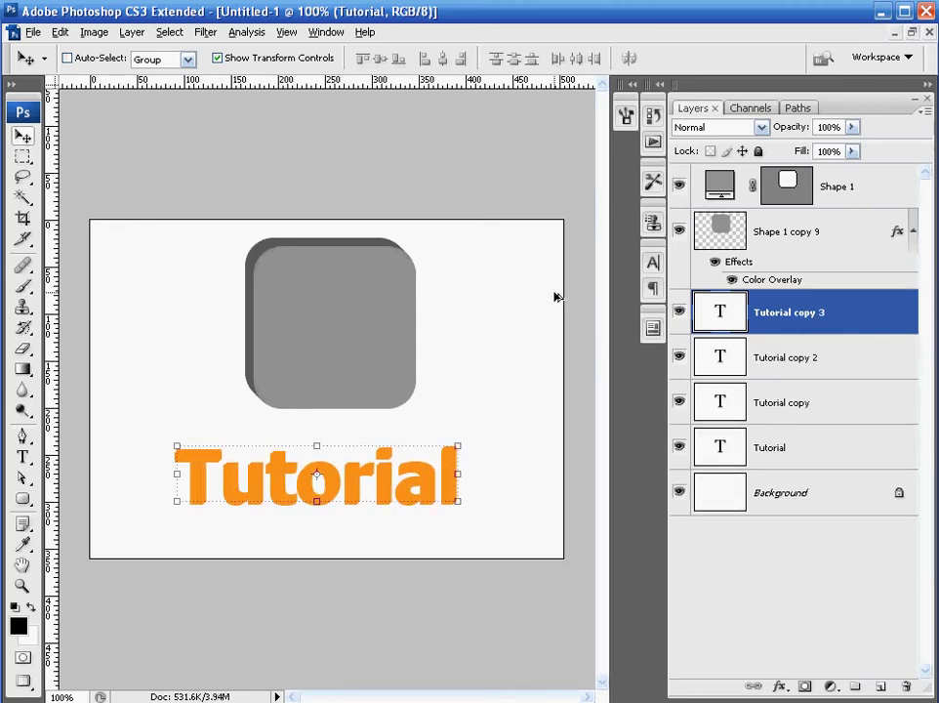
{"action": "key", "text": "ctrl+alt+Right"}
{"action": "key", "text": "ctrl+alt+Up"}
{"action": "key", "text": "ctrl+alt+Right"}
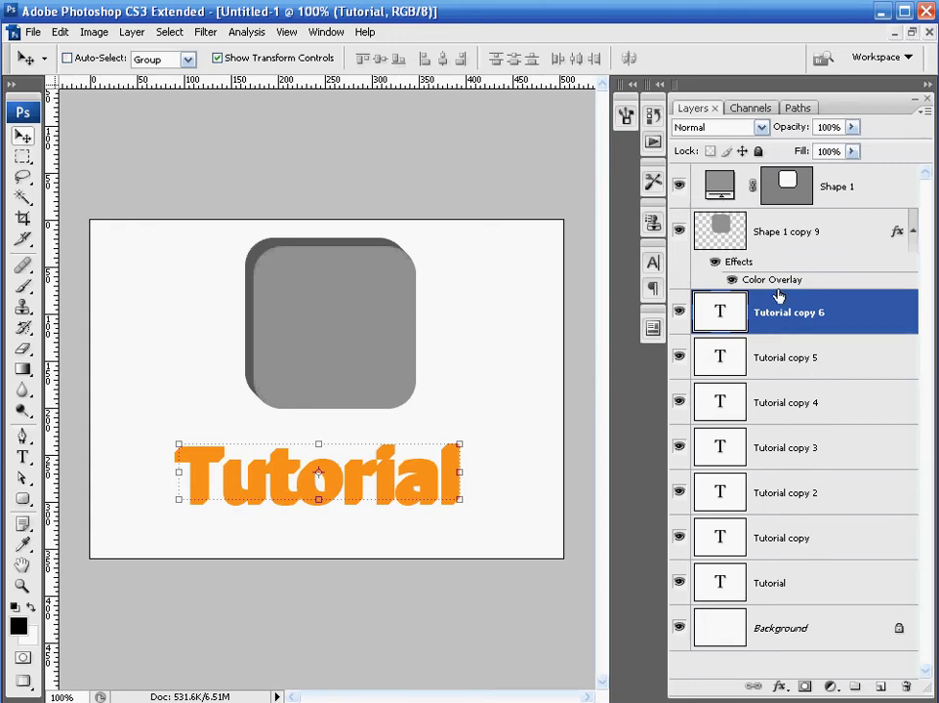
- Merge the six Tutorial copies into a single layer, Tutorial copy 6
{"action": "left_click", "coordinate": [804, 543], "text": "shift"}
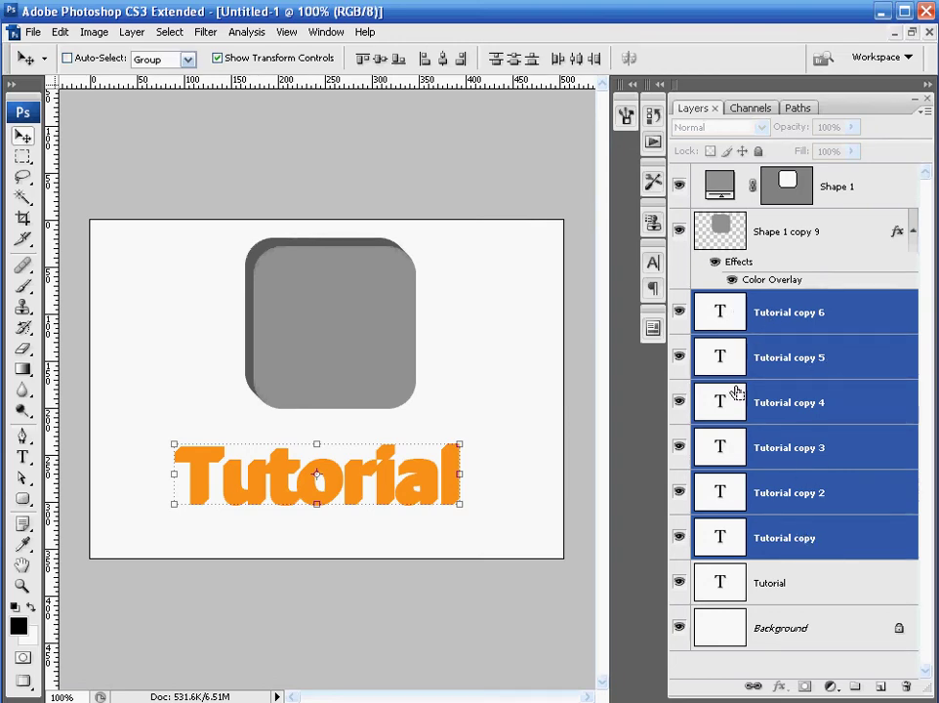
{"action": "left_click", "coordinate": [132, 32]}
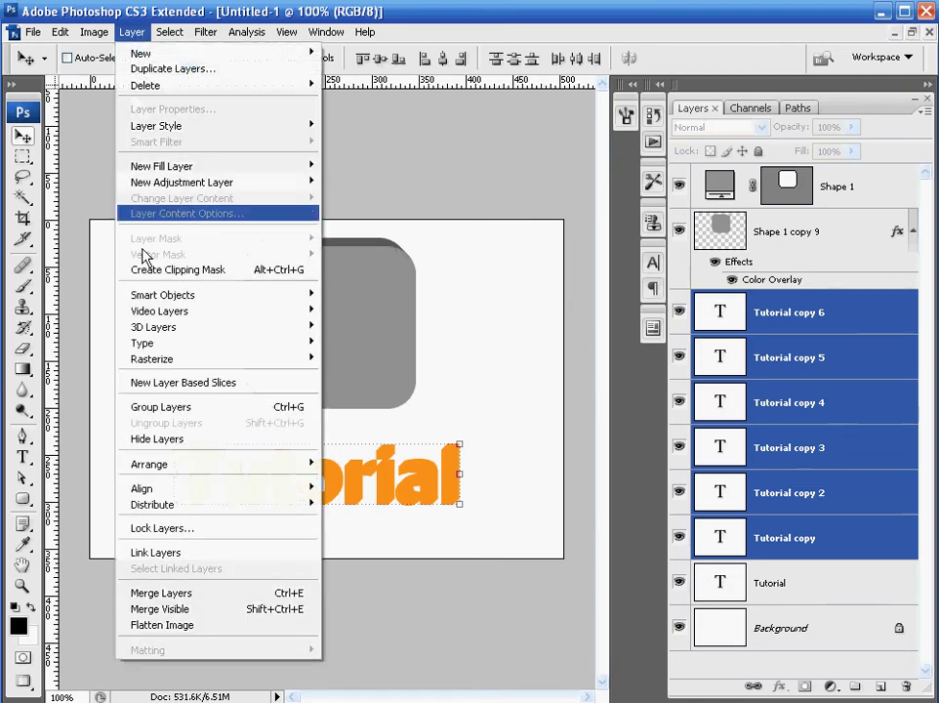
{"action": "left_click", "coordinate": [202, 592]}
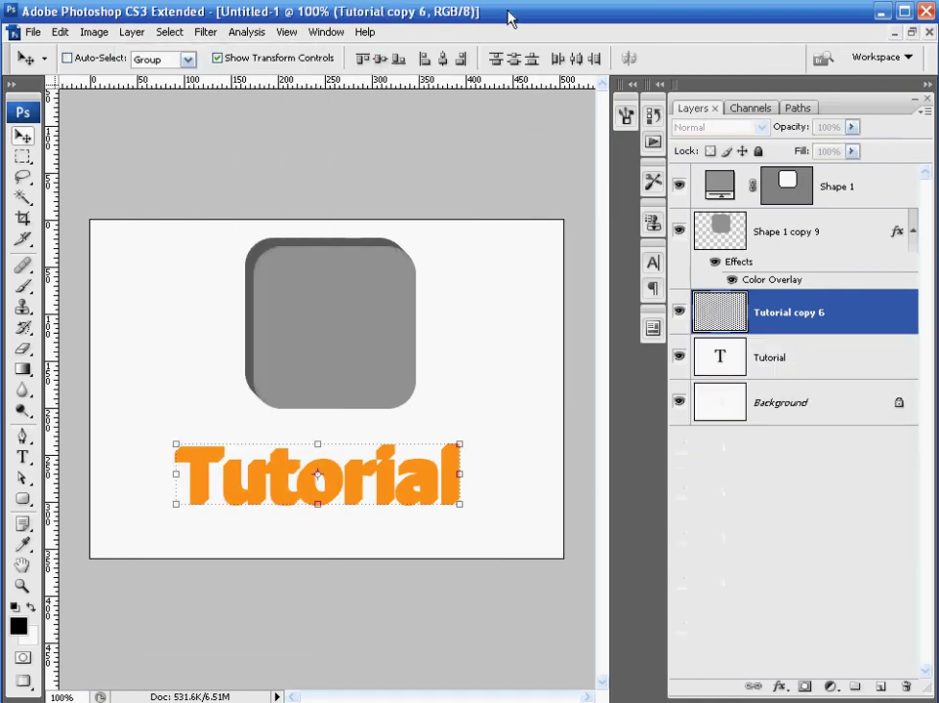
- Add a Color Overlay to Tutorial copy 6 through Blending Options, first trying a dark gold colour
{"action": "right_click", "coordinate": [728, 317]}
{"action": "left_click", "coordinate": [741, 335]}
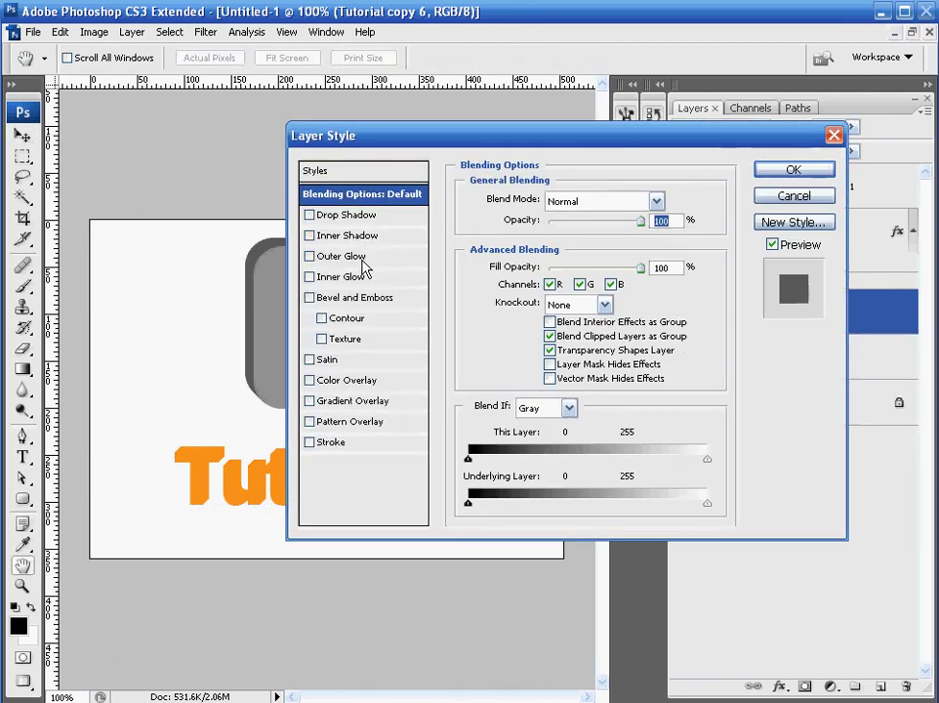
{"action": "left_click", "coordinate": [344, 382]}
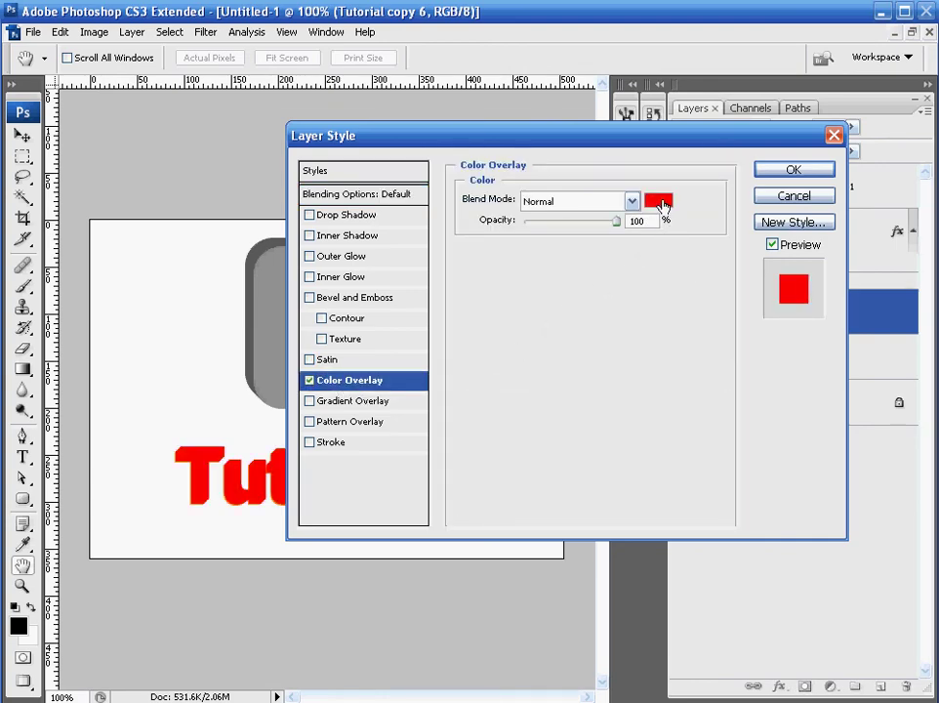
{"action": "left_click", "coordinate": [661, 202]}
{"action": "left_click_drag", "start_coordinate": [411, 361], "coordinate": [414, 499]}
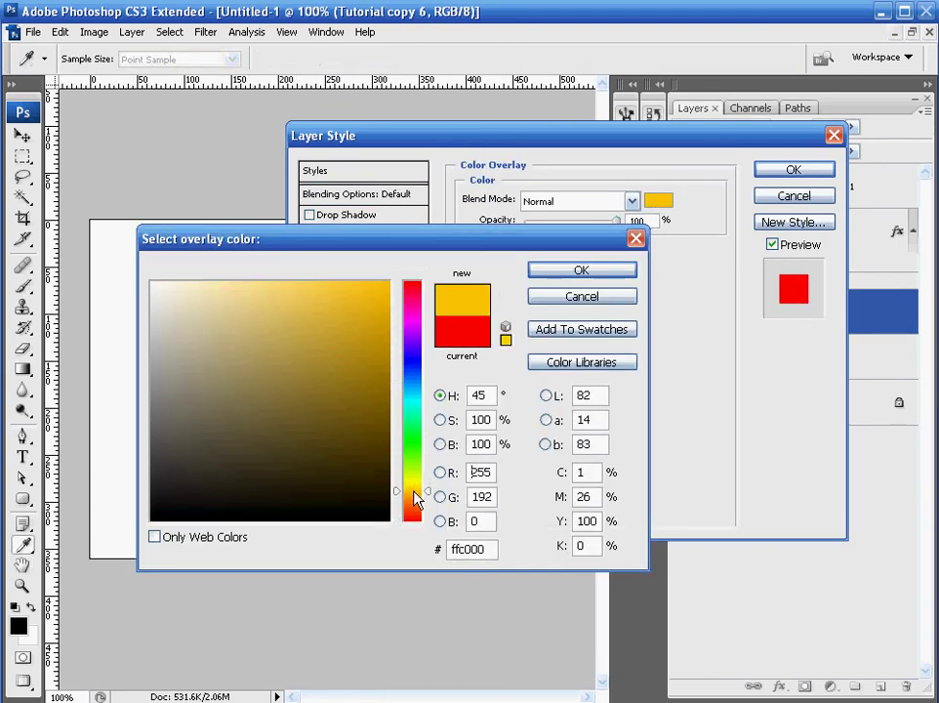
{"action": "left_click_drag", "start_coordinate": [377, 281], "coordinate": [383, 359]}
{"action": "left_click", "coordinate": [578, 272]}
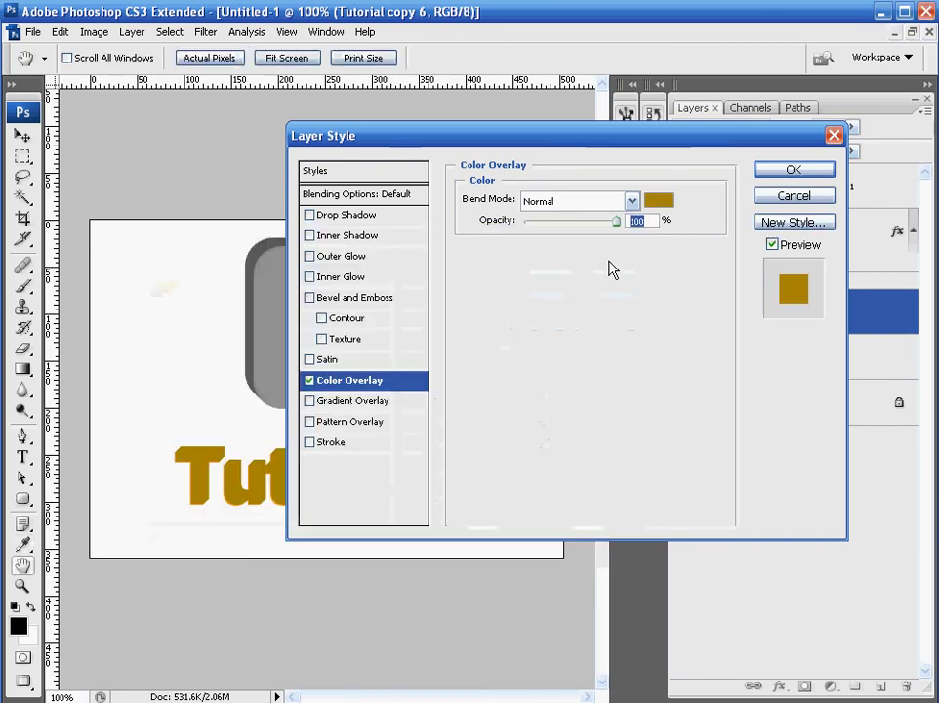
- Change the overlay colour to pure black (000000) and apply the layer style
{"action": "left_click", "coordinate": [658, 200]}
{"action": "left_click", "coordinate": [323, 433]}
{"action": "left_click_drag", "start_coordinate": [323, 433], "coordinate": [149, 521]}
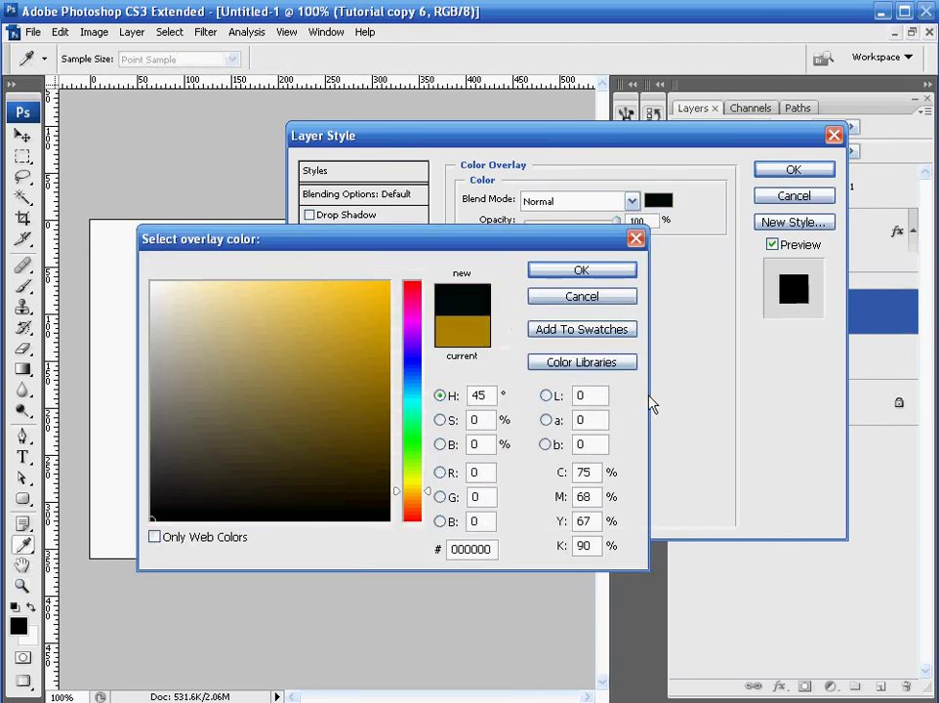
{"action": "left_click", "coordinate": [599, 282]}
{"action": "left_click", "coordinate": [791, 171]}
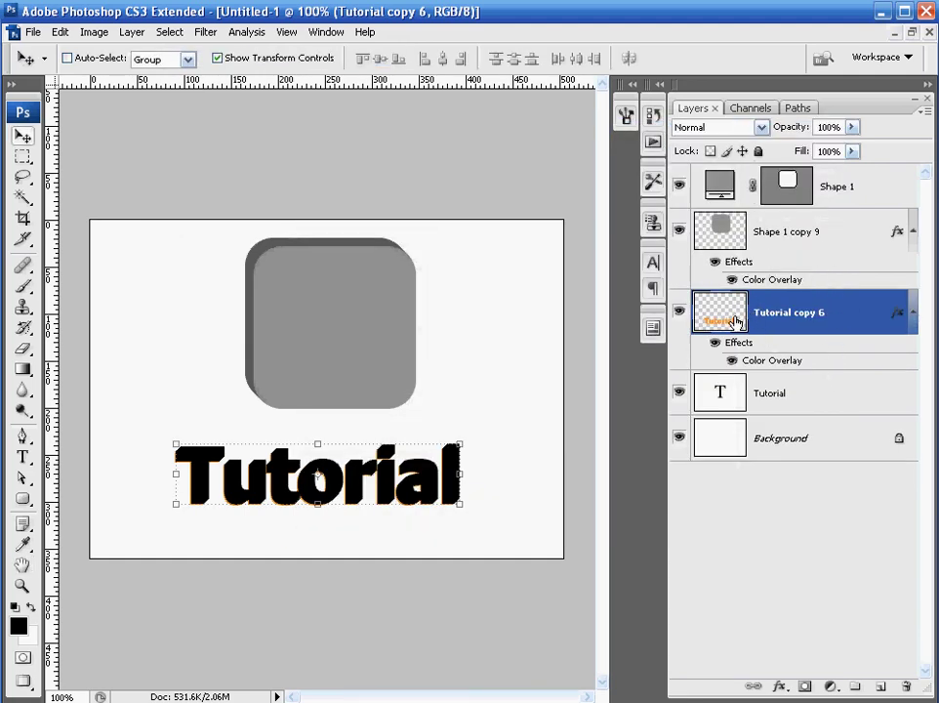
- Move Tutorial copy 6 beneath the orange Tutorial layer, then select the Background layer
{"action": "left_click_drag", "start_coordinate": [735, 319], "coordinate": [731, 418]}
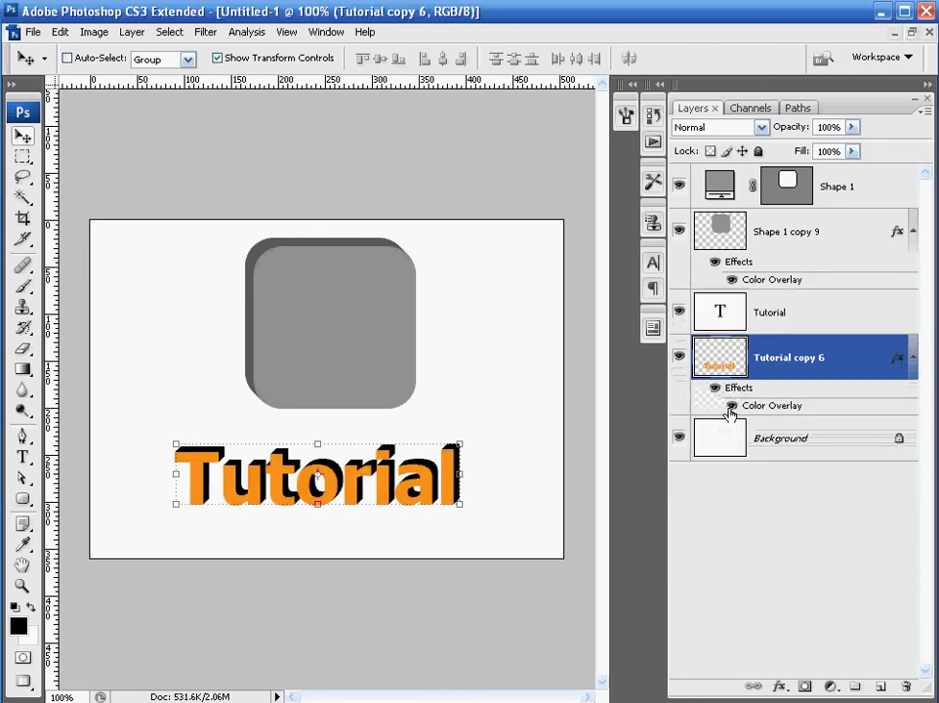
{"action": "left_click", "coordinate": [720, 438]}
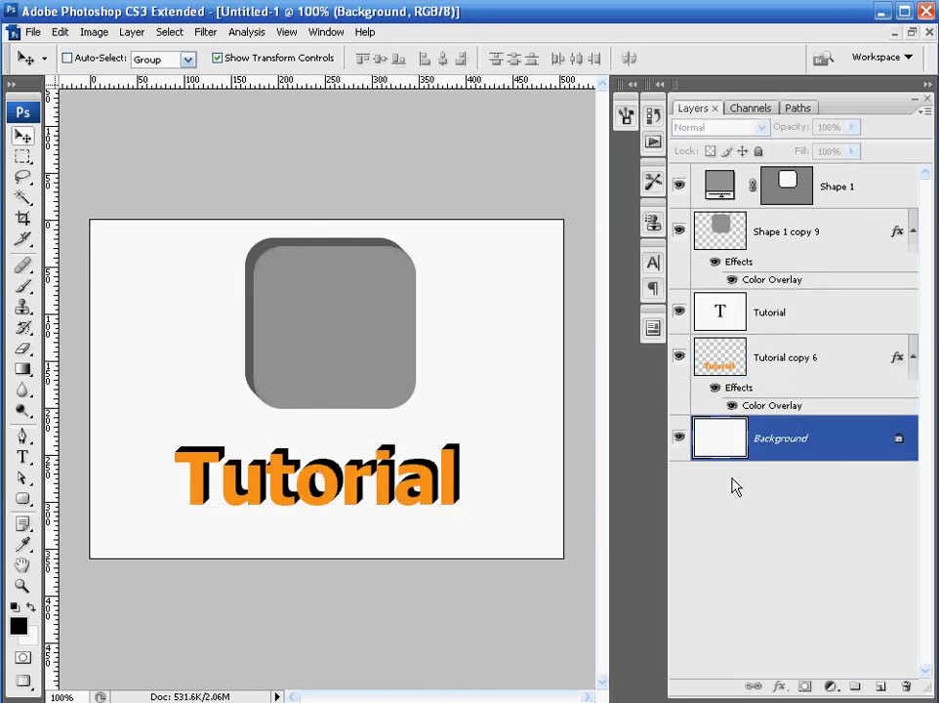